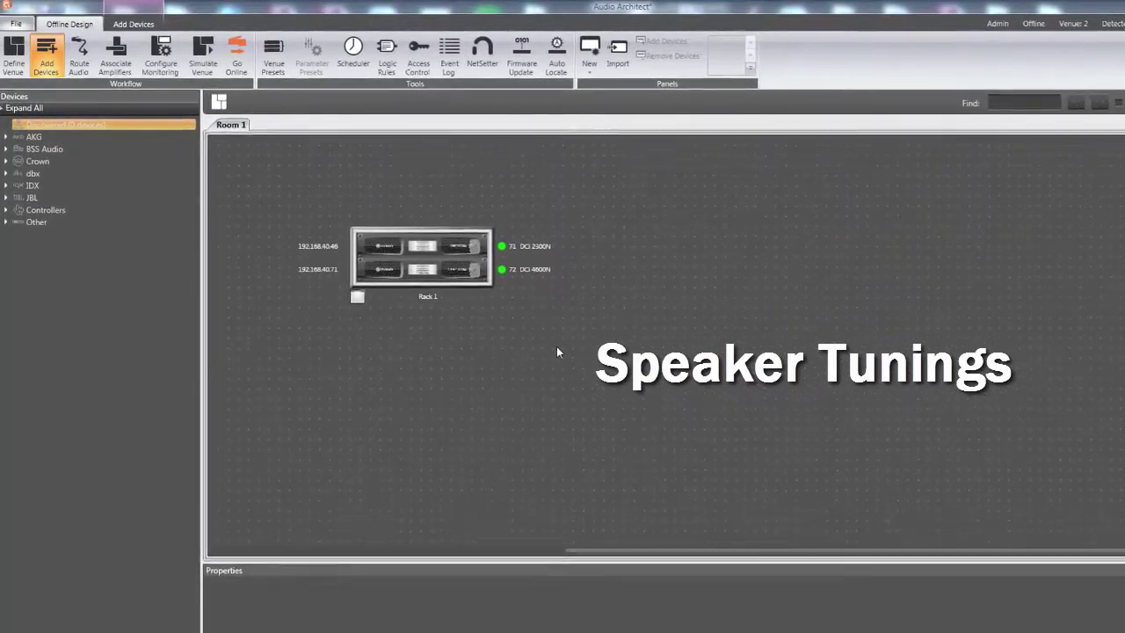
Open the offline DCi 2300N amplifier's control panel from Rack 1
double_click(467, 255)
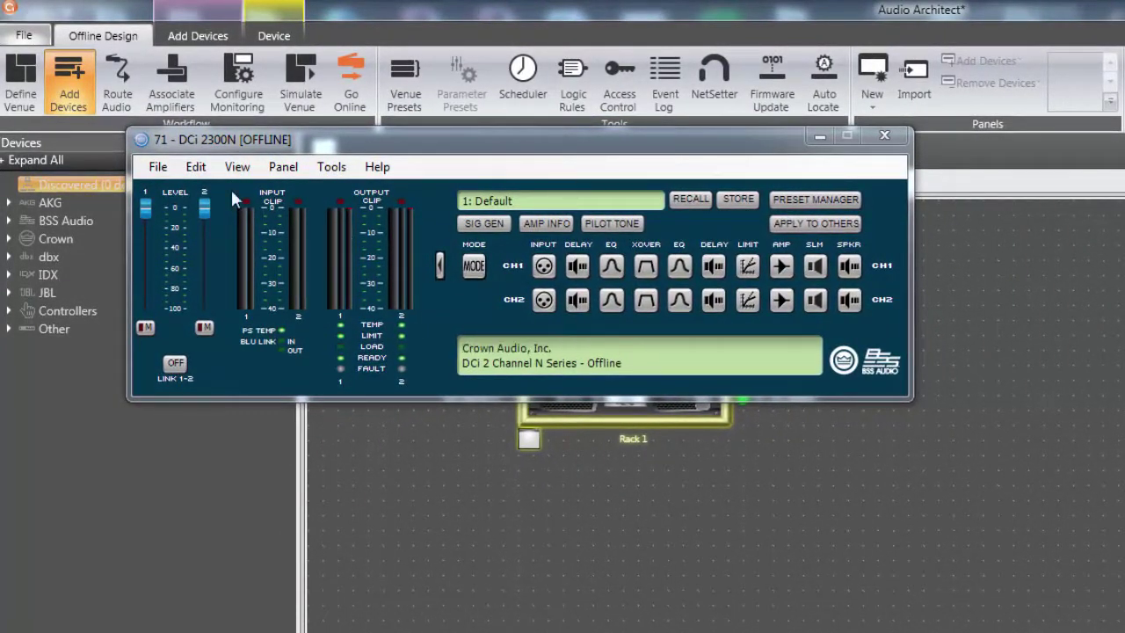
Load the PD6200 R1.DCi Series.SpeakerTuning library into the DCi 2300N, replacing existing tunings
left_click(156, 168)
left_click(155, 167)
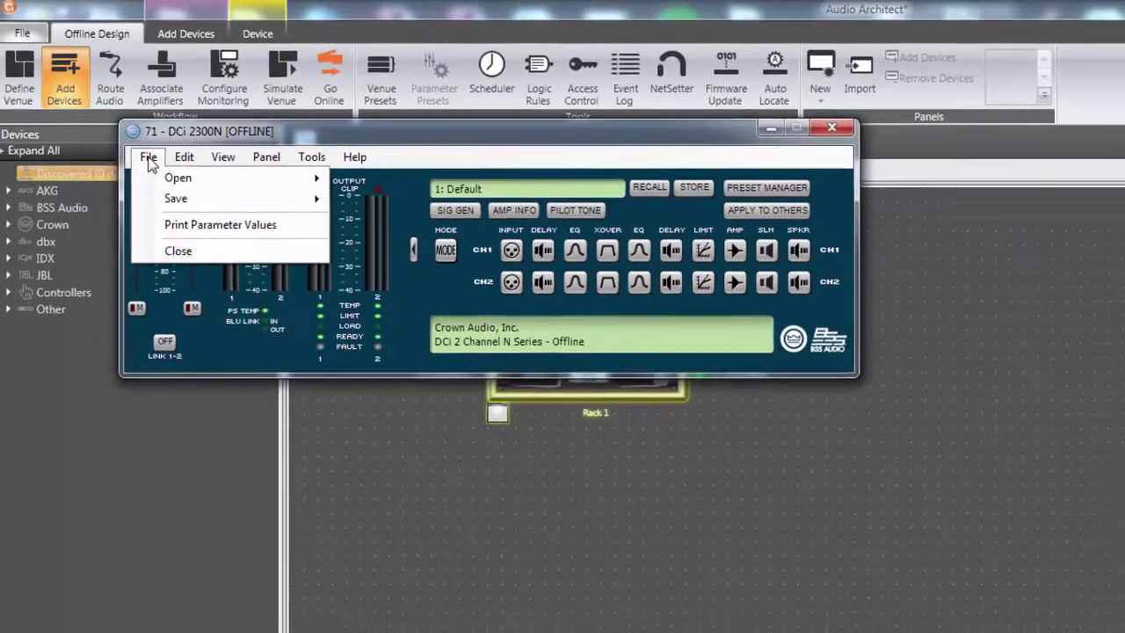
mouse_move(159, 165)
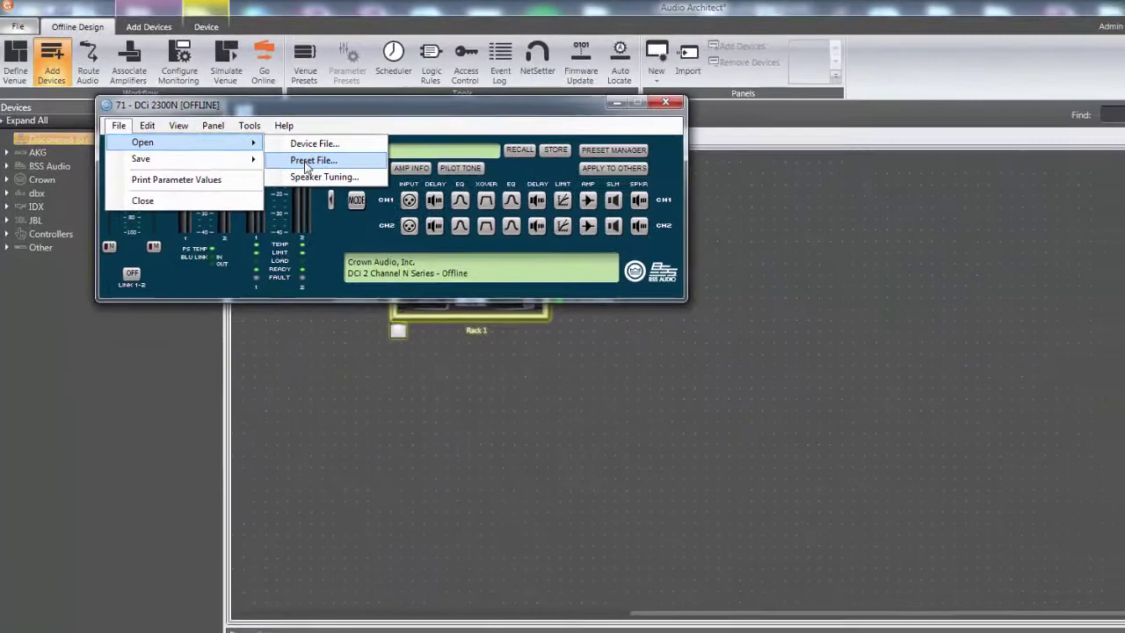
left_click(373, 207)
left_click(673, 462)
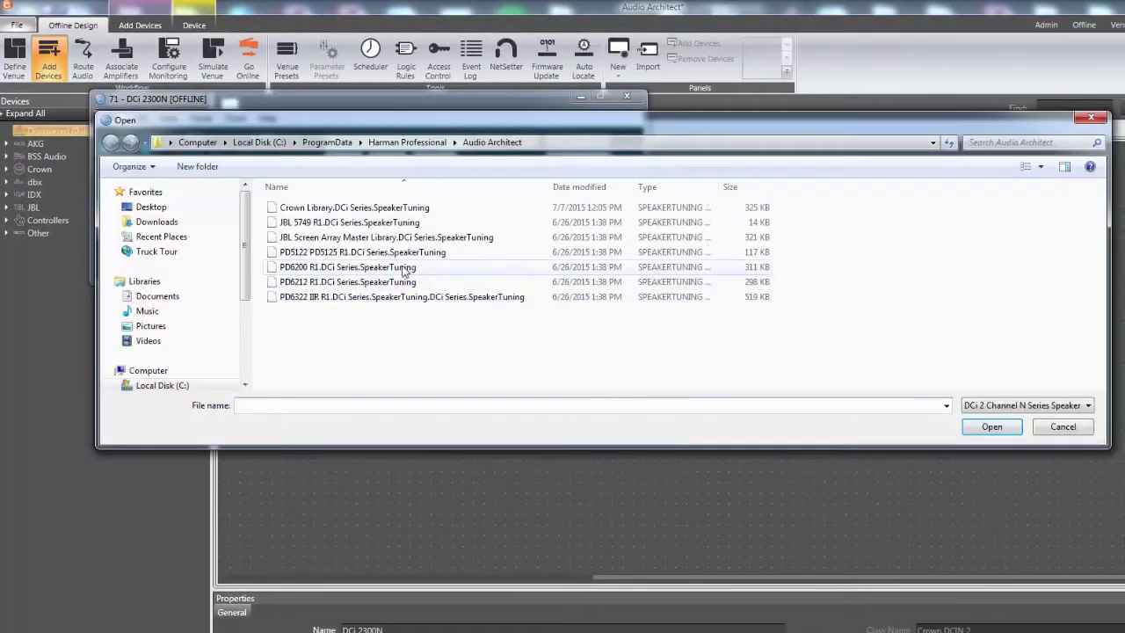
double_click(401, 268)
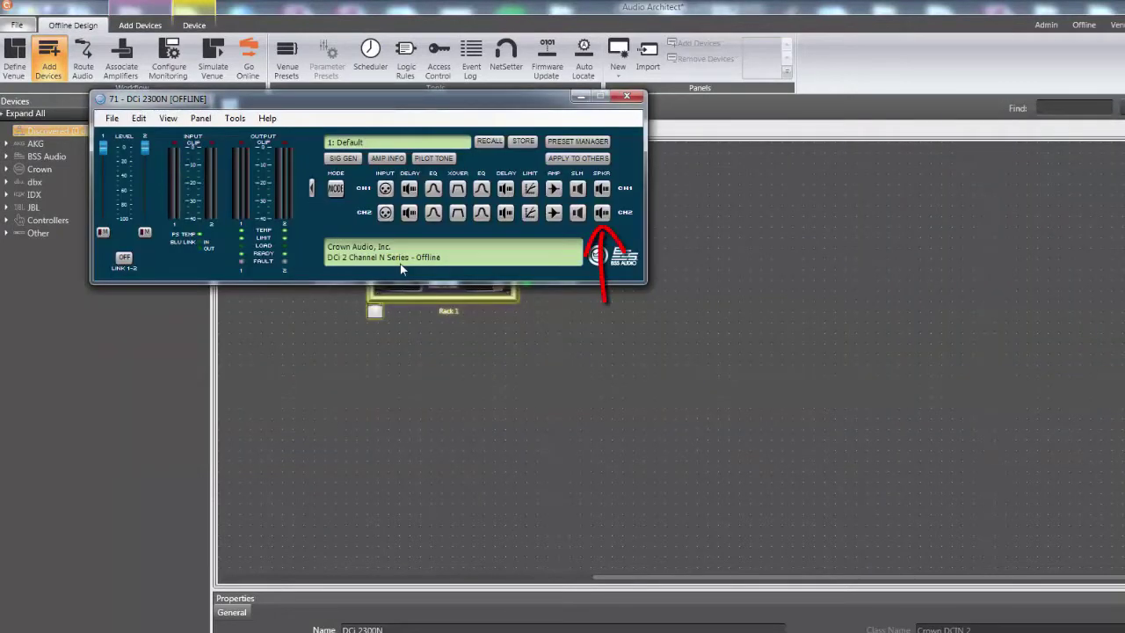
Recall speaker tuning 17: PD6200/43 Bi-Amp on output 1
left_click(601, 189)
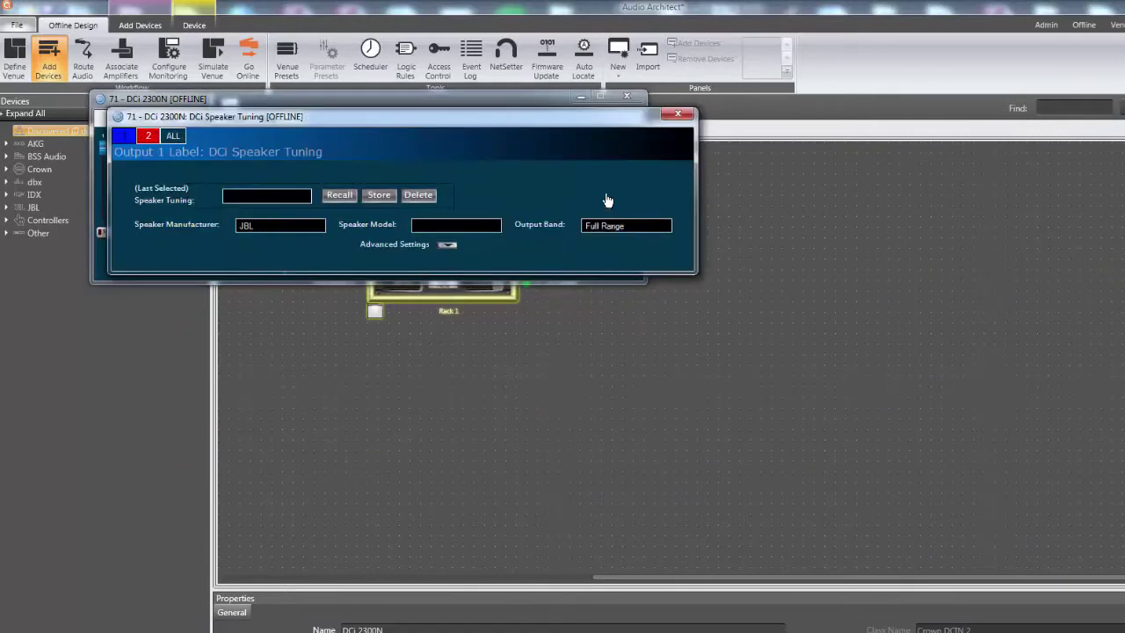
left_click_drag(560, 134, 542, 302)
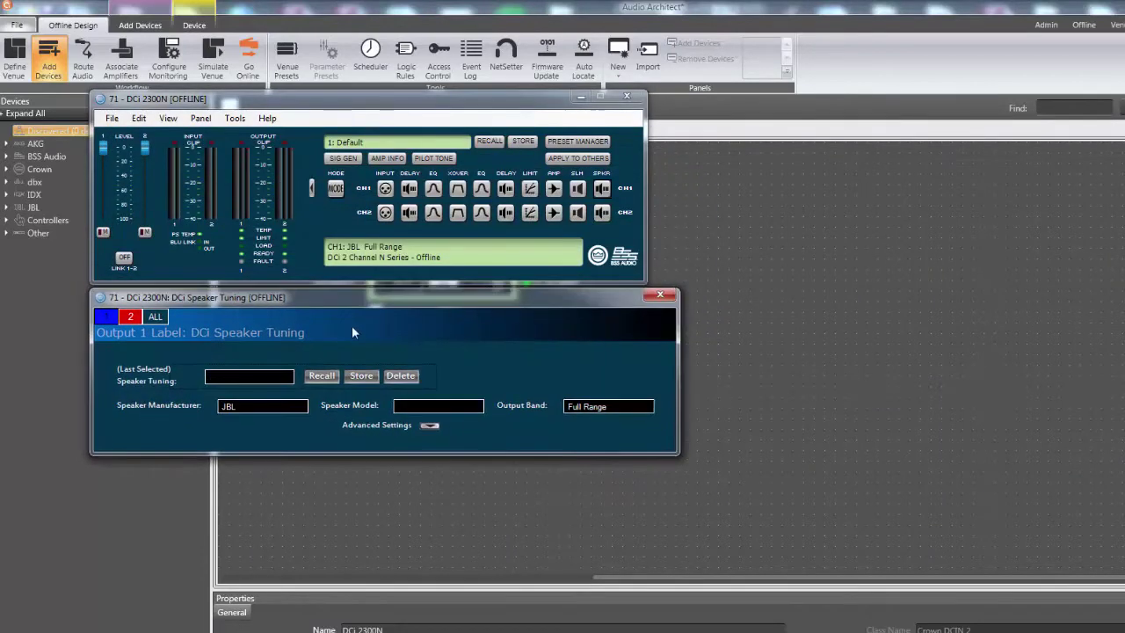
left_click(322, 376)
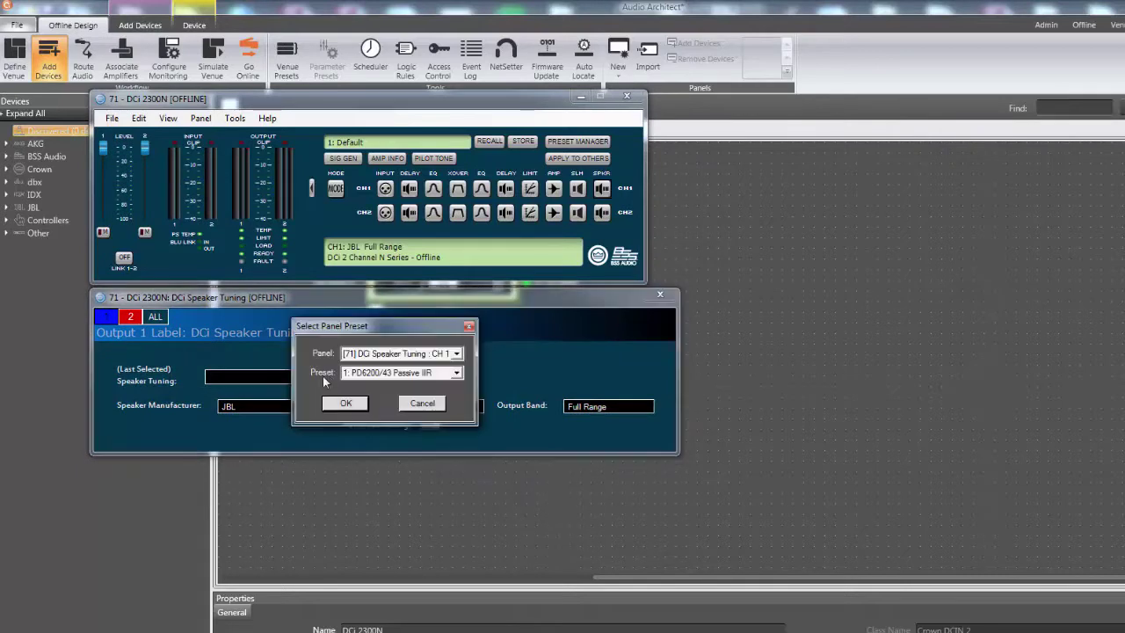
left_click(456, 372)
left_click_drag(458, 390, 458, 429)
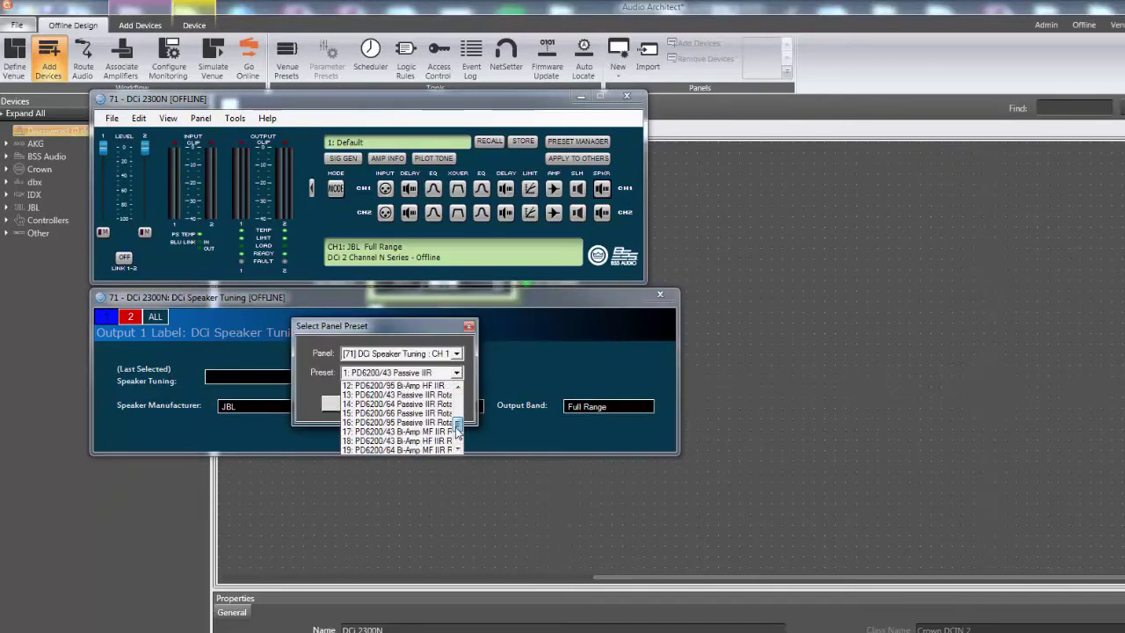
left_click(396, 431)
left_click(351, 404)
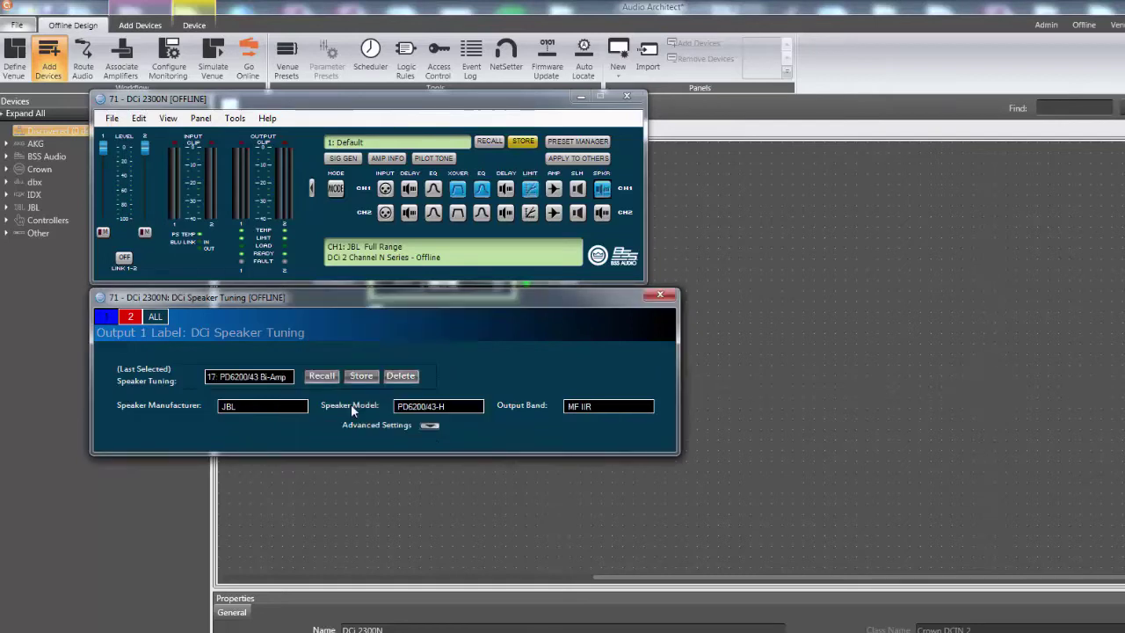
Recall speaker tuning 22: PD6200/66 Bi-Amp on output 2
left_click(602, 212)
left_click_drag(409, 138, 409, 478)
left_click(325, 545)
left_click(456, 543)
scroll(435, 584, "down", 5)
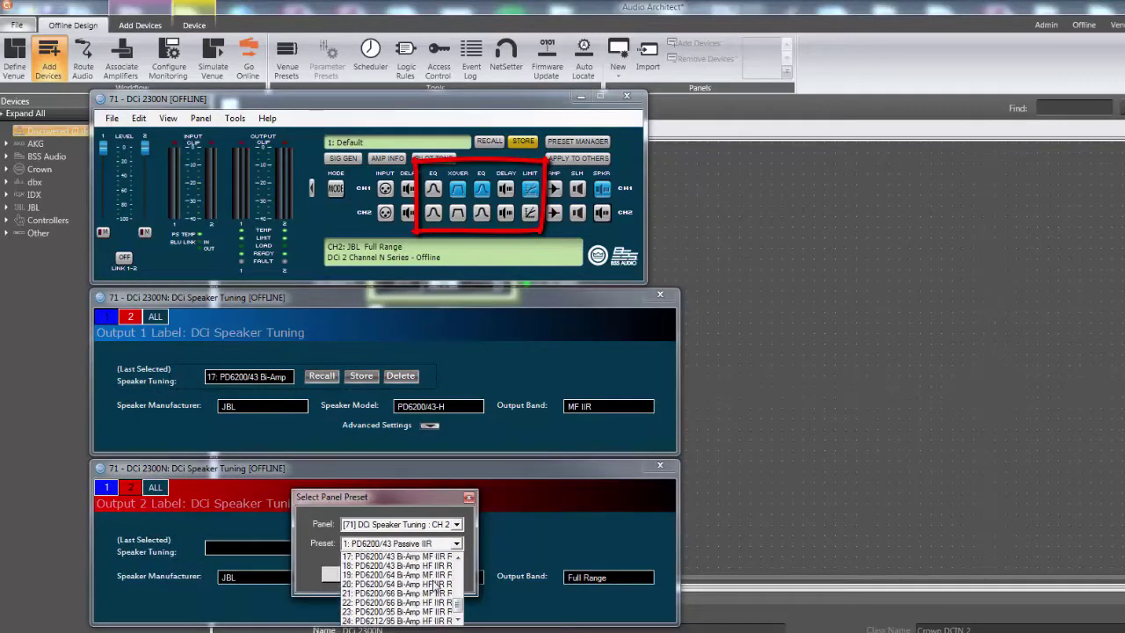
left_click(423, 603)
left_click(346, 574)
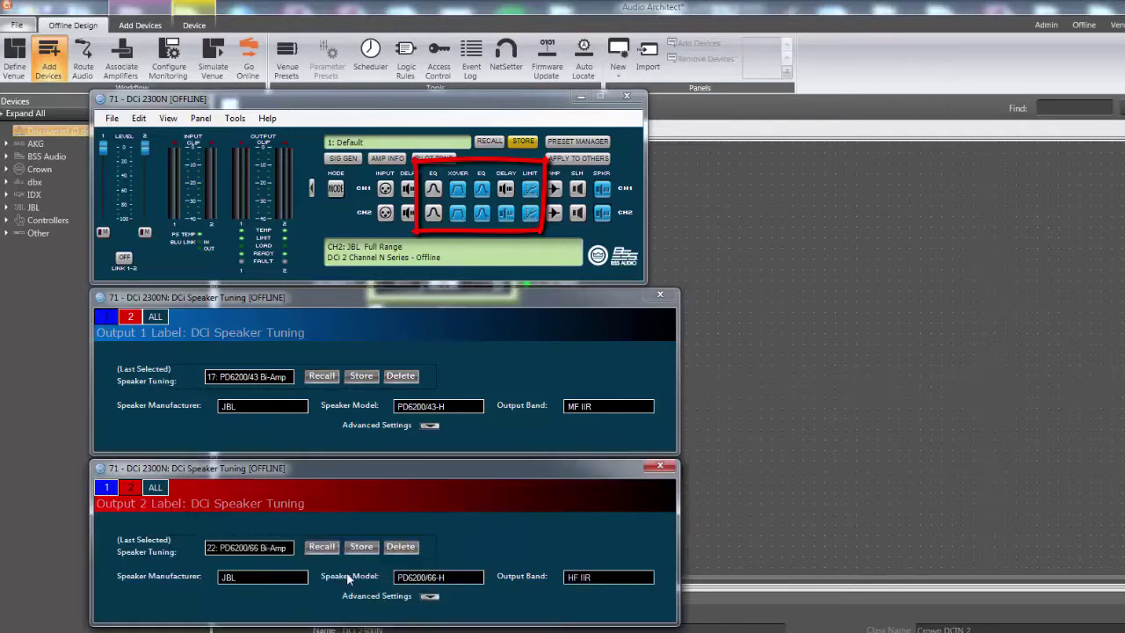
left_click(660, 465)
Recall the amplifier's default preset
left_click(660, 295)
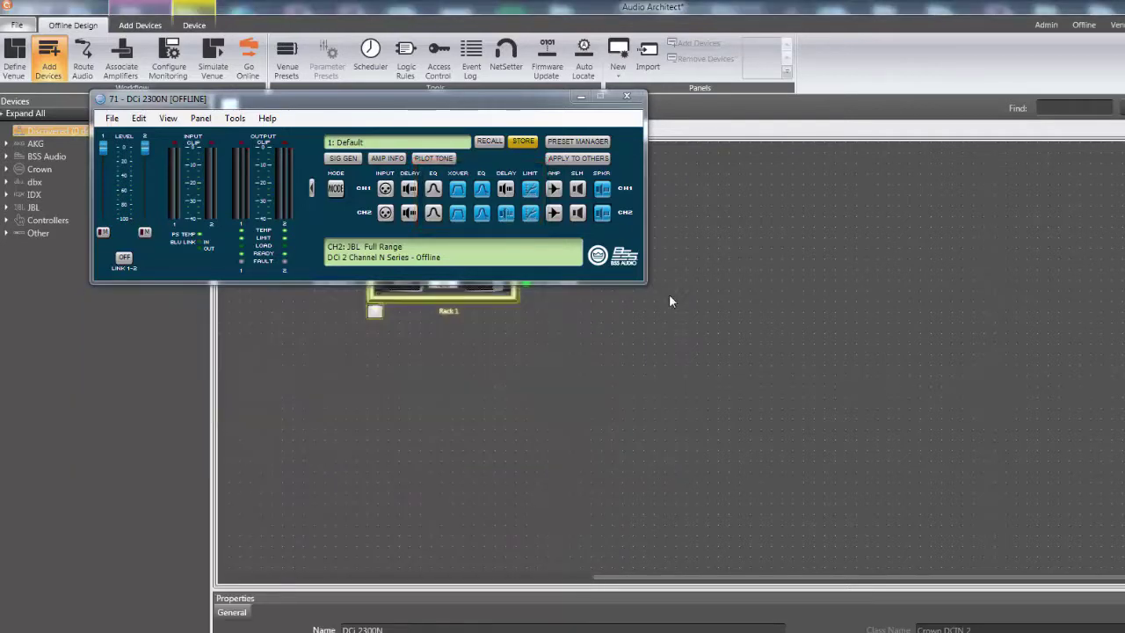
left_click(489, 141)
left_click(642, 466)
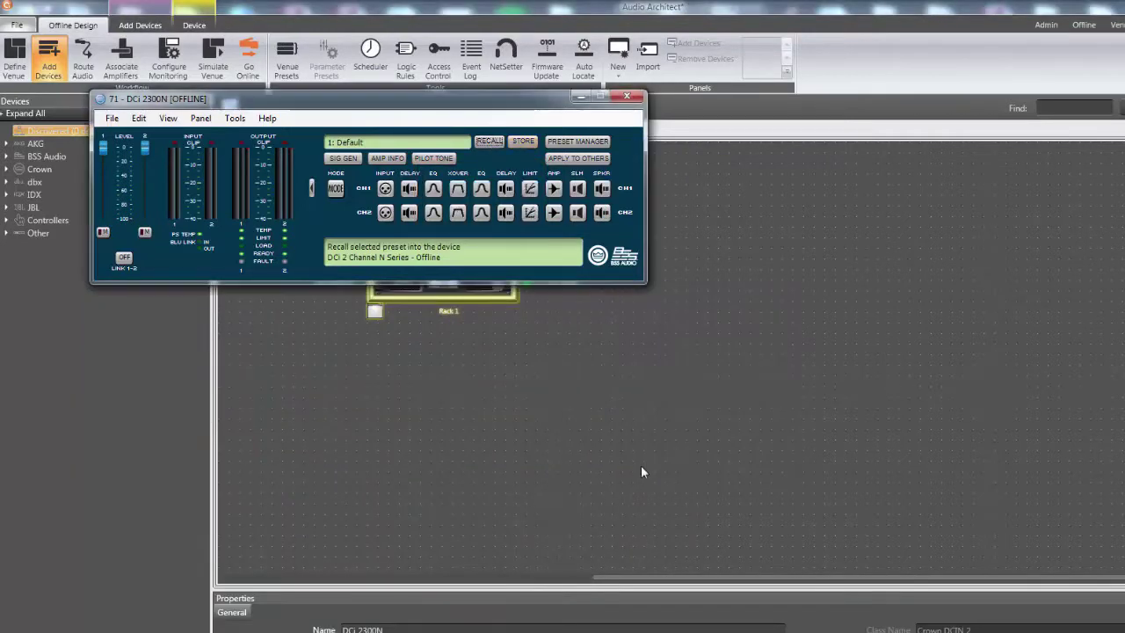
Enable output 1's high-pass crossover filter at 687Hz
left_click(458, 190)
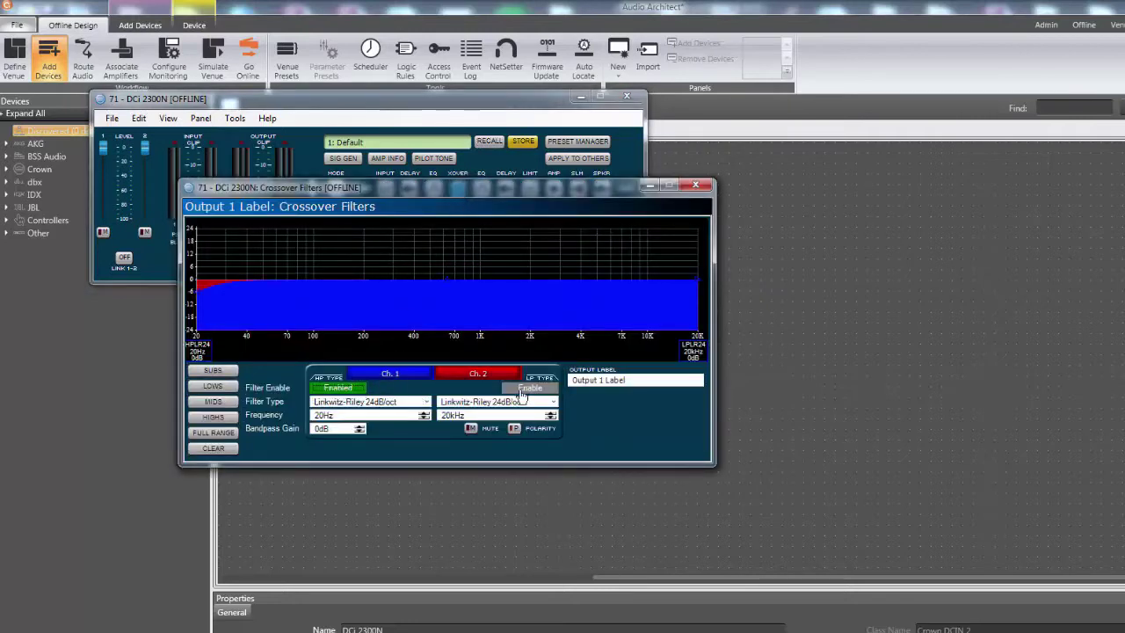
key("Return")
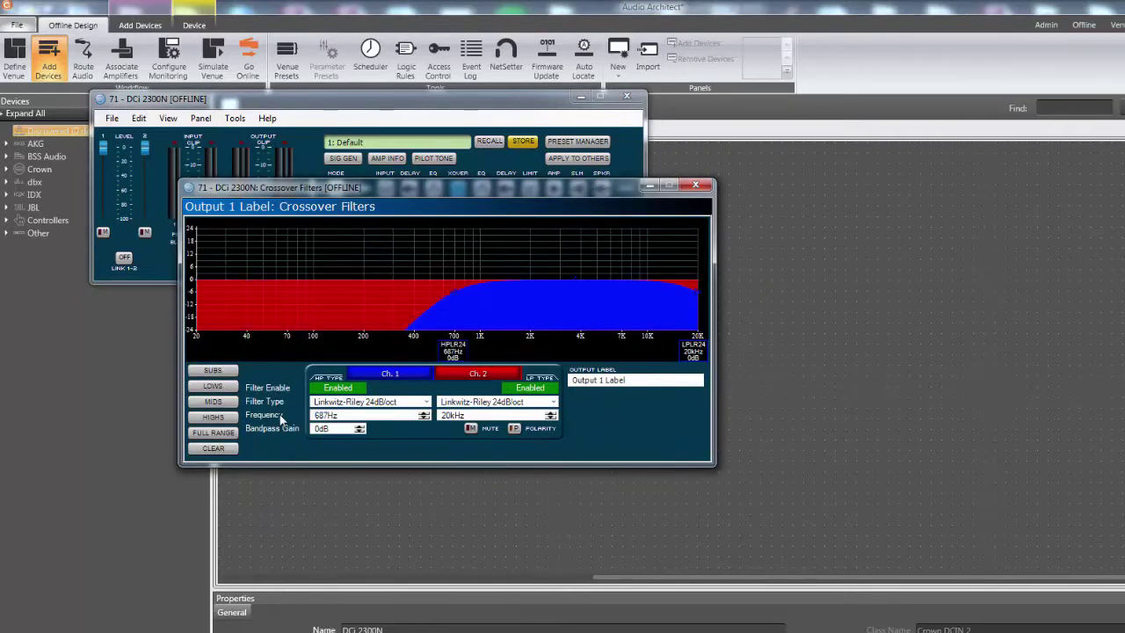
left_click(697, 187)
Add two EQ bands to output 1, one dipped and one shifted to a lower frequency
left_click(488, 195)
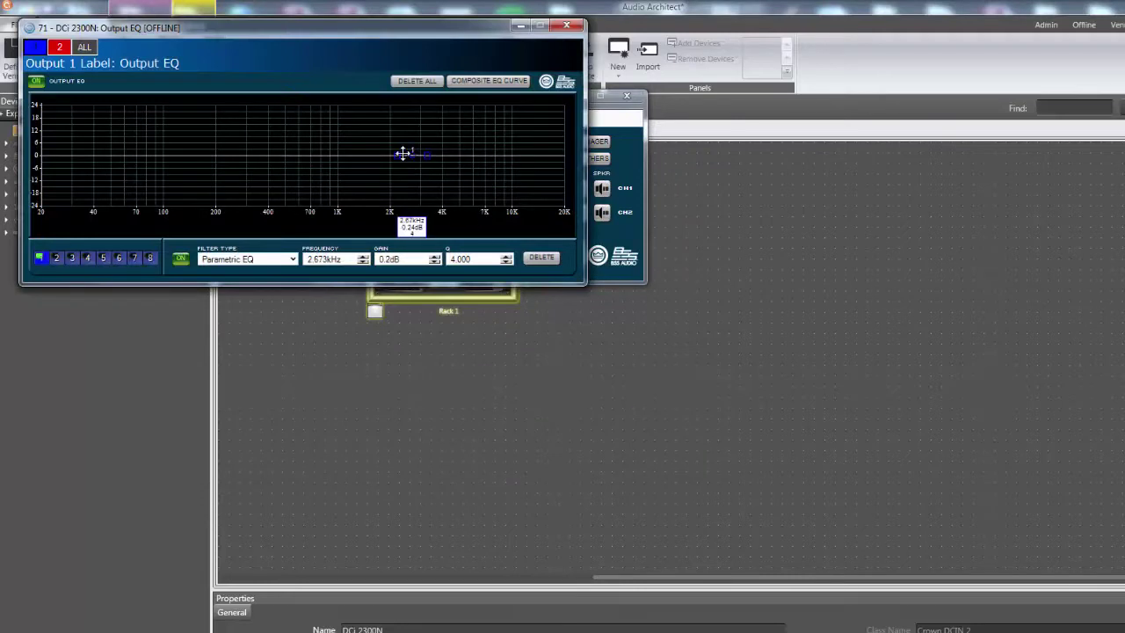
left_click(312, 157)
left_click_drag(312, 157, 296, 172)
left_click(226, 154)
left_click_drag(226, 155, 181, 155)
left_click(567, 26)
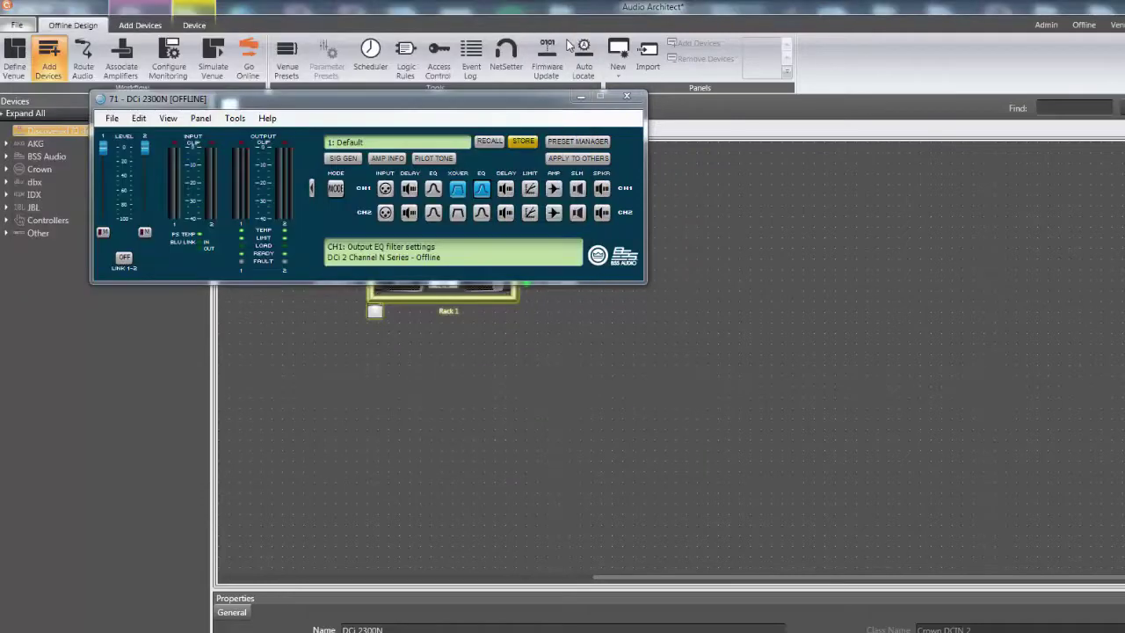
Review output 1's driver delay and limiter settings
left_click(506, 190)
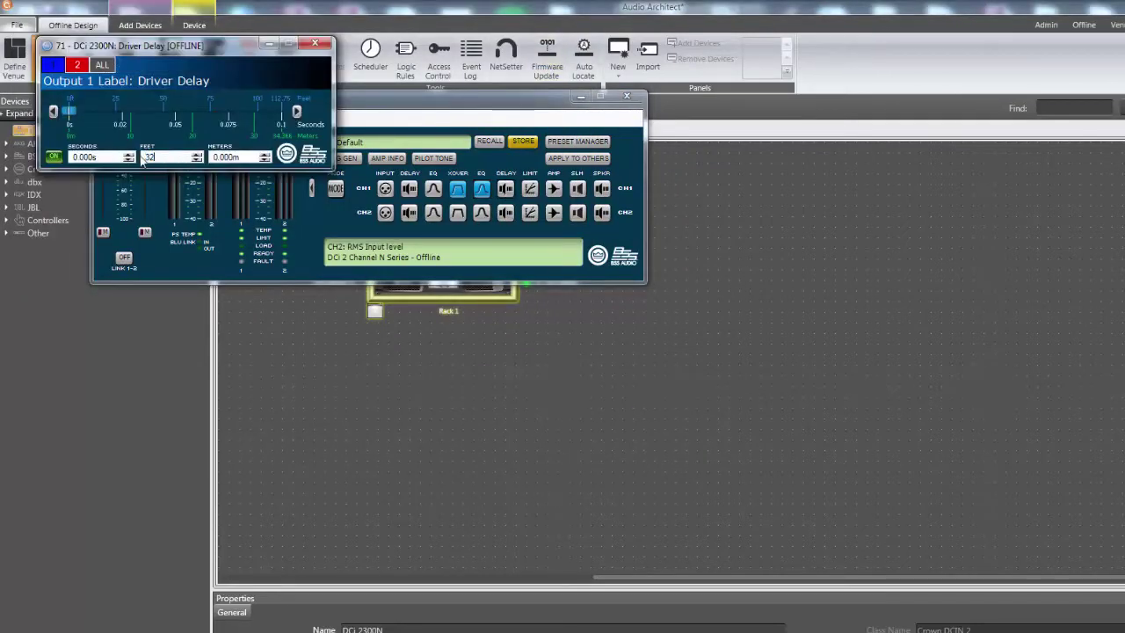
left_click(314, 43)
left_click(529, 188)
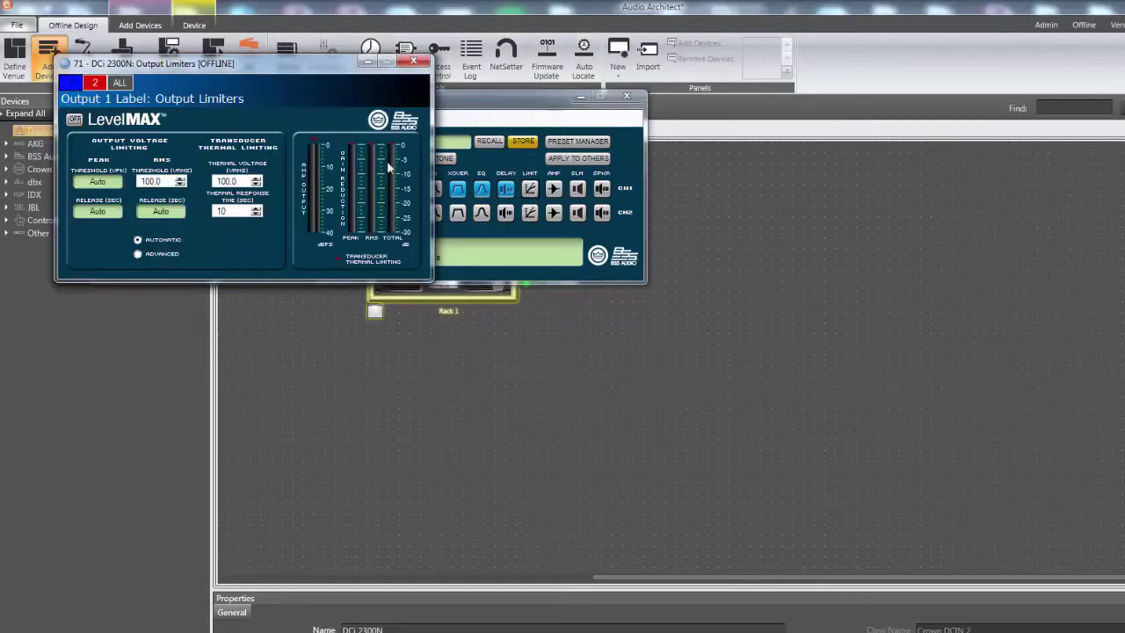
Store channel 1's JBL Full Range speaker tuning as preset 25 'Crown #1'
left_click(416, 62)
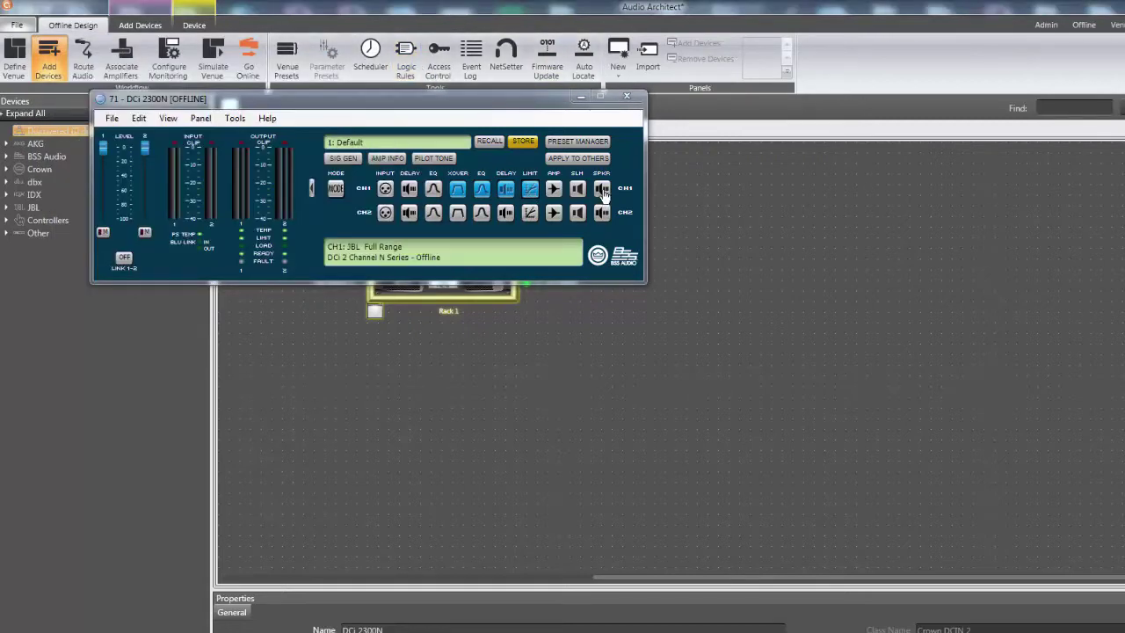
left_click(602, 188)
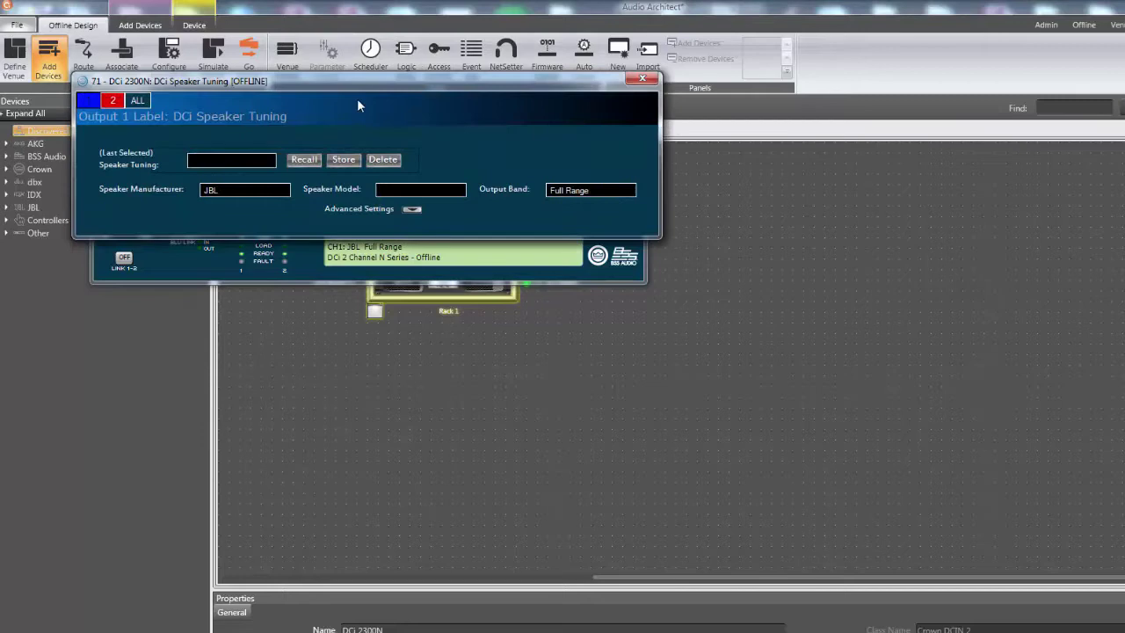
left_click_drag(366, 85, 383, 350)
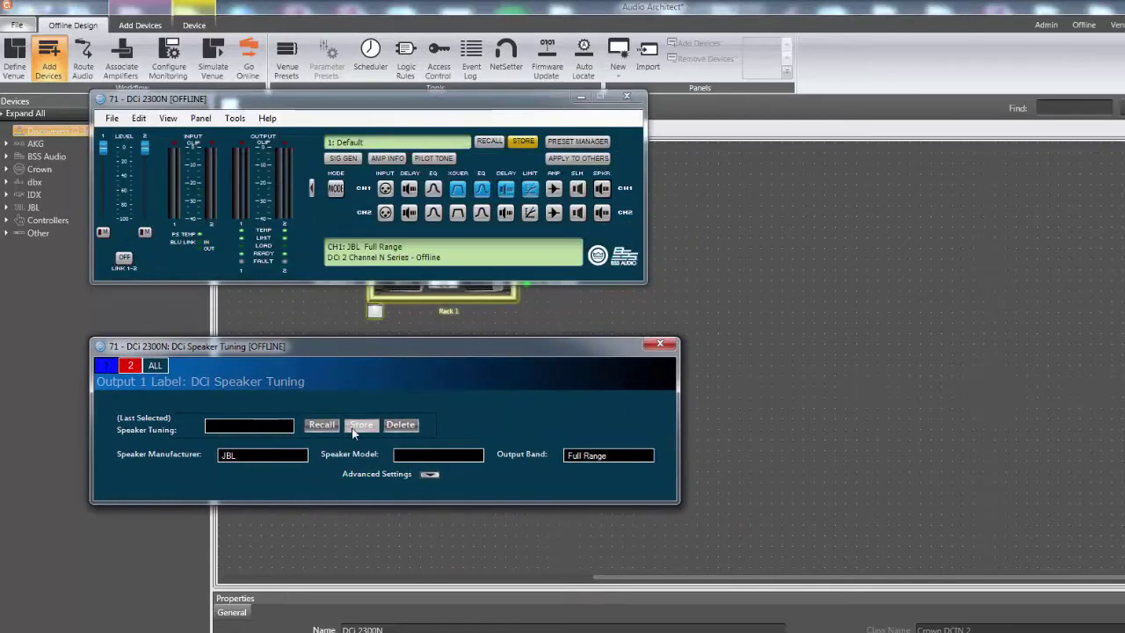
left_click(360, 424)
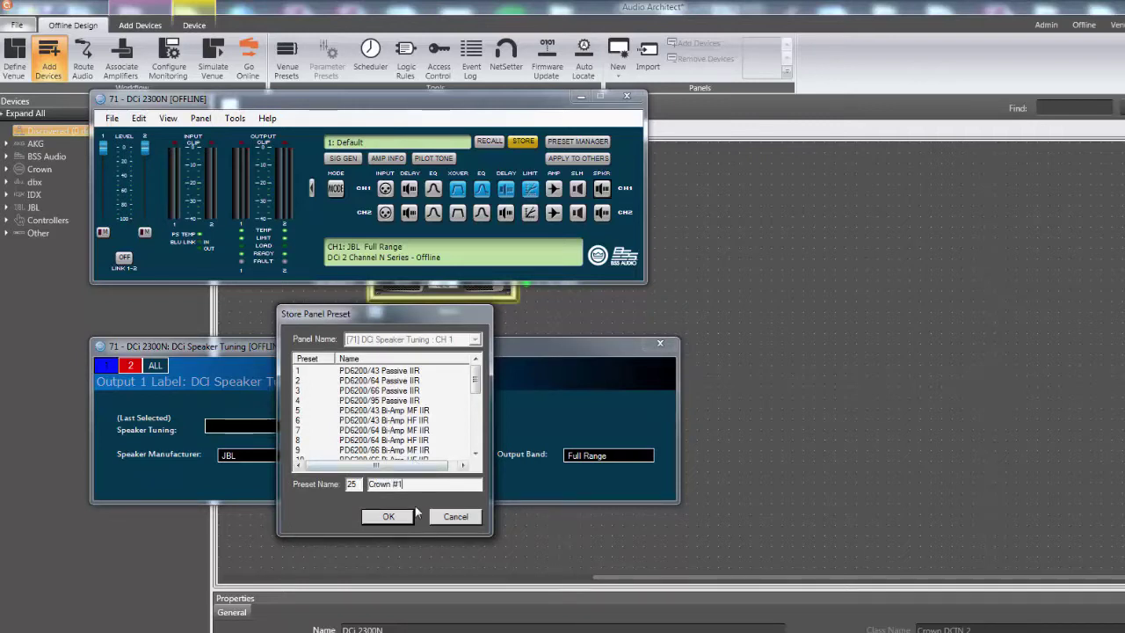
left_click(397, 520)
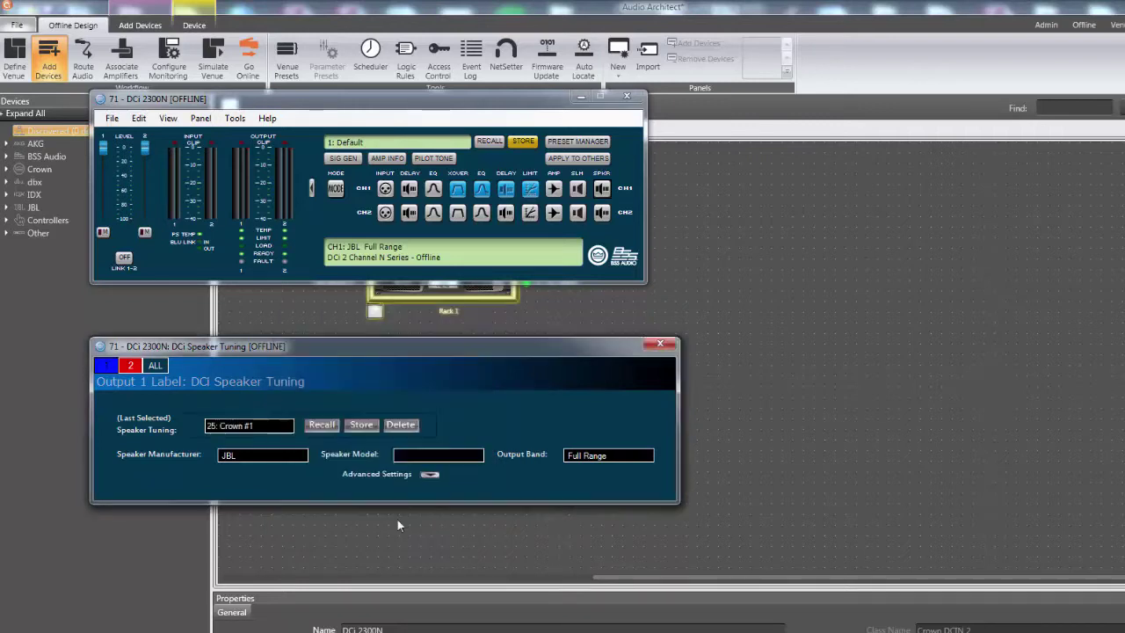
left_click(660, 343)
left_click_drag(498, 106, 494, 76)
Open the DCi 4600N panel and recall tuning 25: Crown #1 on output 2
double_click(452, 289)
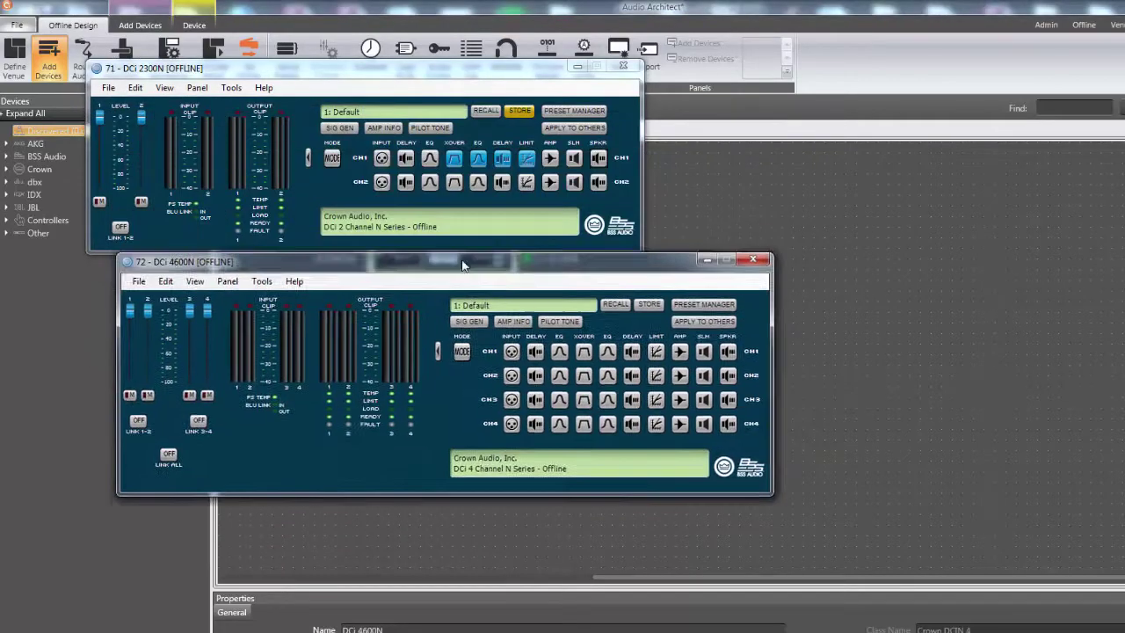
left_click_drag(463, 266, 433, 271)
left_click(697, 380)
left_click_drag(386, 142, 878, 105)
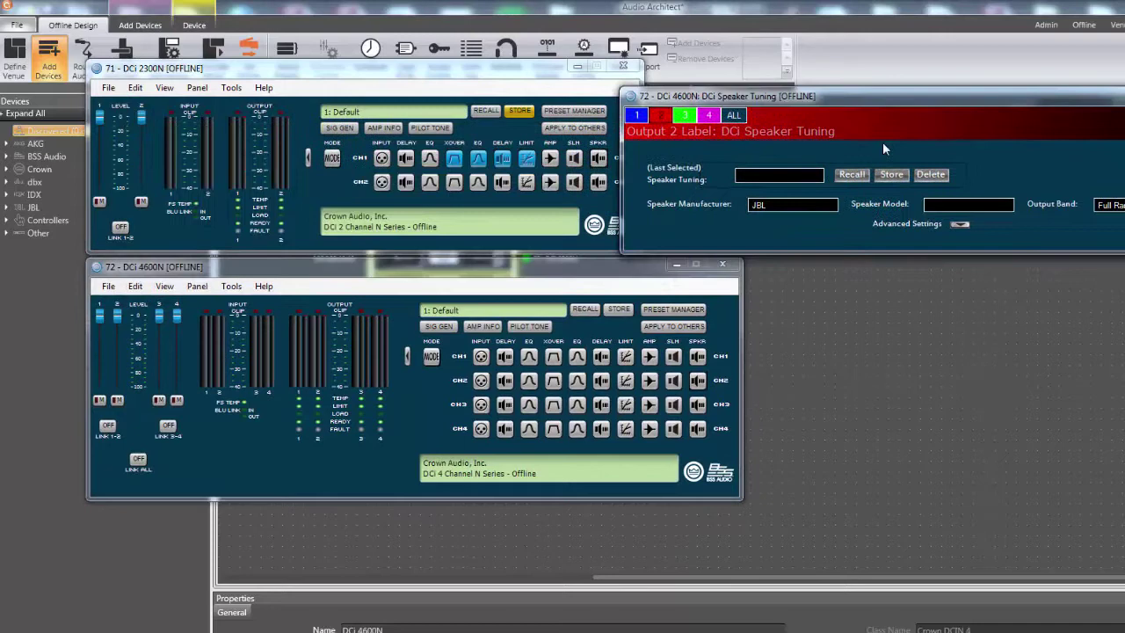
left_click(848, 173)
left_click(986, 171)
left_click(947, 250)
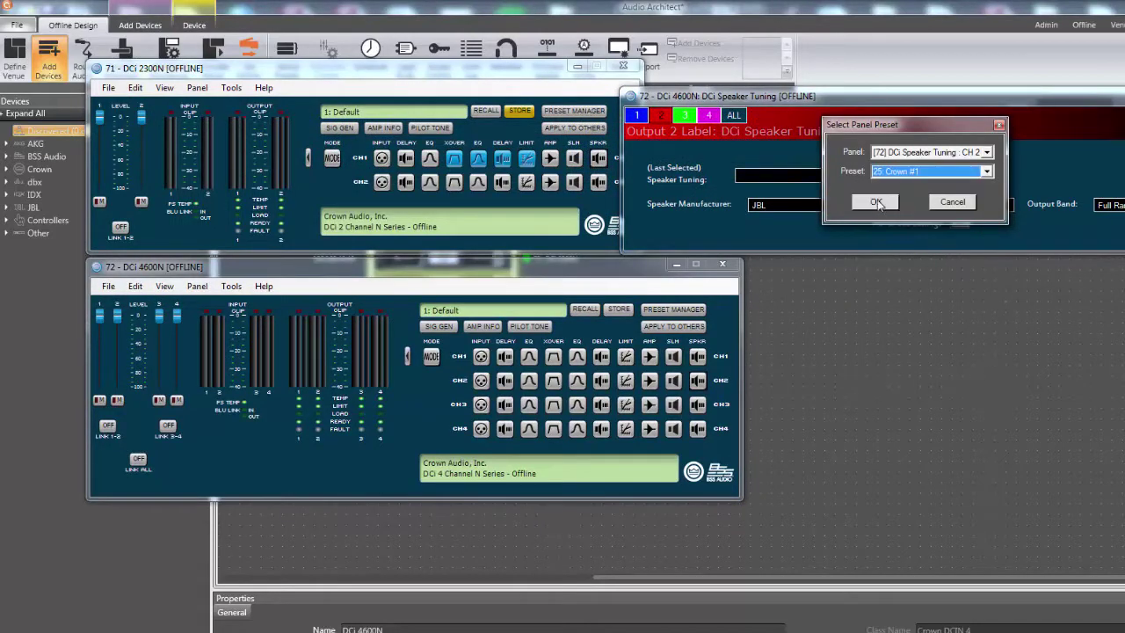
left_click(875, 202)
Recall tuning 25: Crown #1 on output 4 of the DCi 4600N
left_click(697, 428)
left_click(392, 248)
left_click(527, 245)
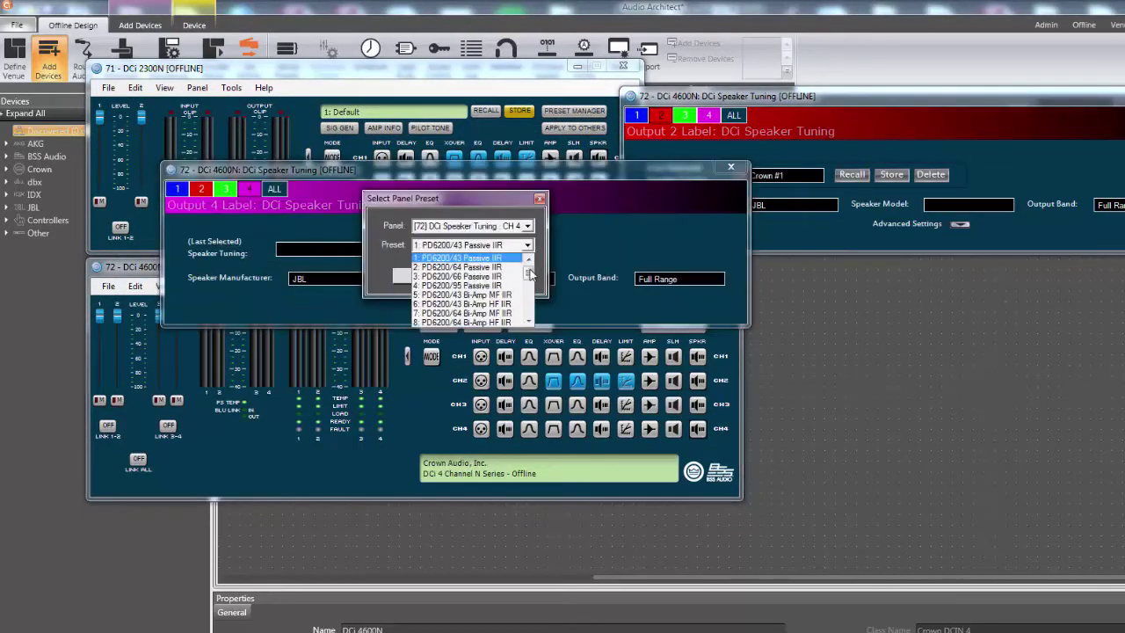
scroll(529, 275, "down", 6)
left_click(470, 303)
left_click(427, 280)
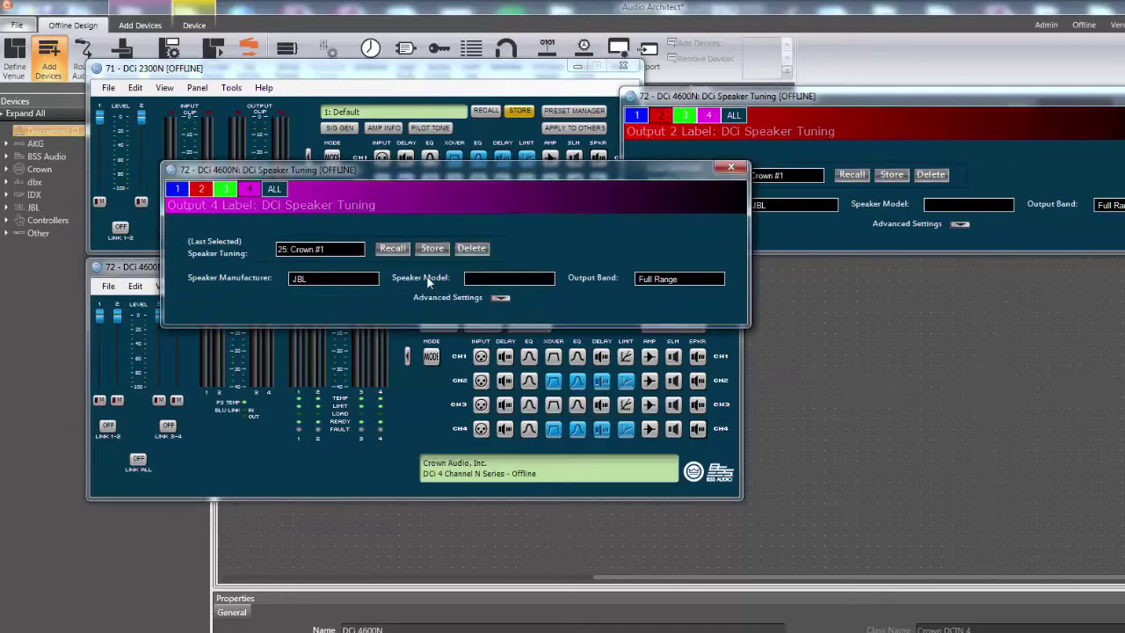
left_click(729, 166)
Save the DCi 4600N's speaker tunings as the library file 'Custom Speaker Tuning Library'
key("Escape")
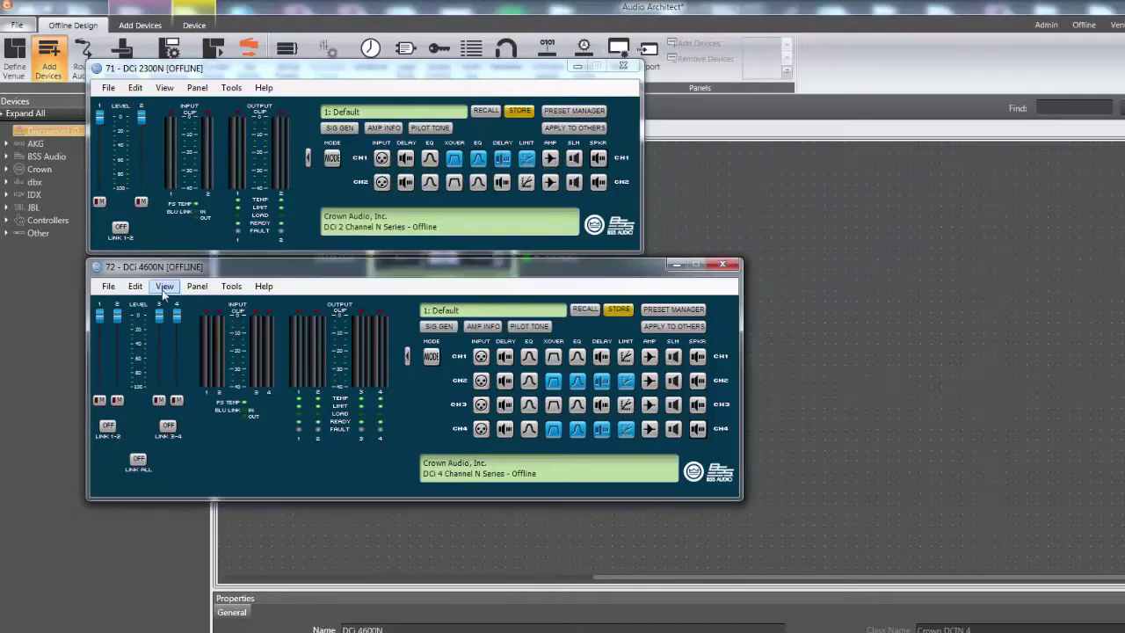
left_click(110, 291)
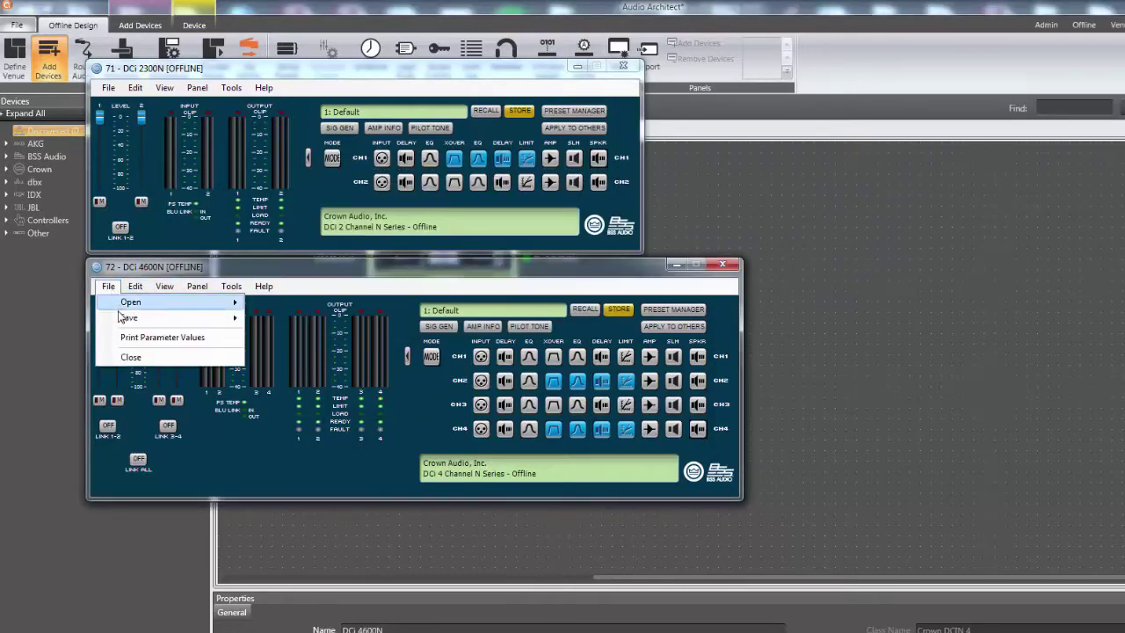
mouse_move(124, 322)
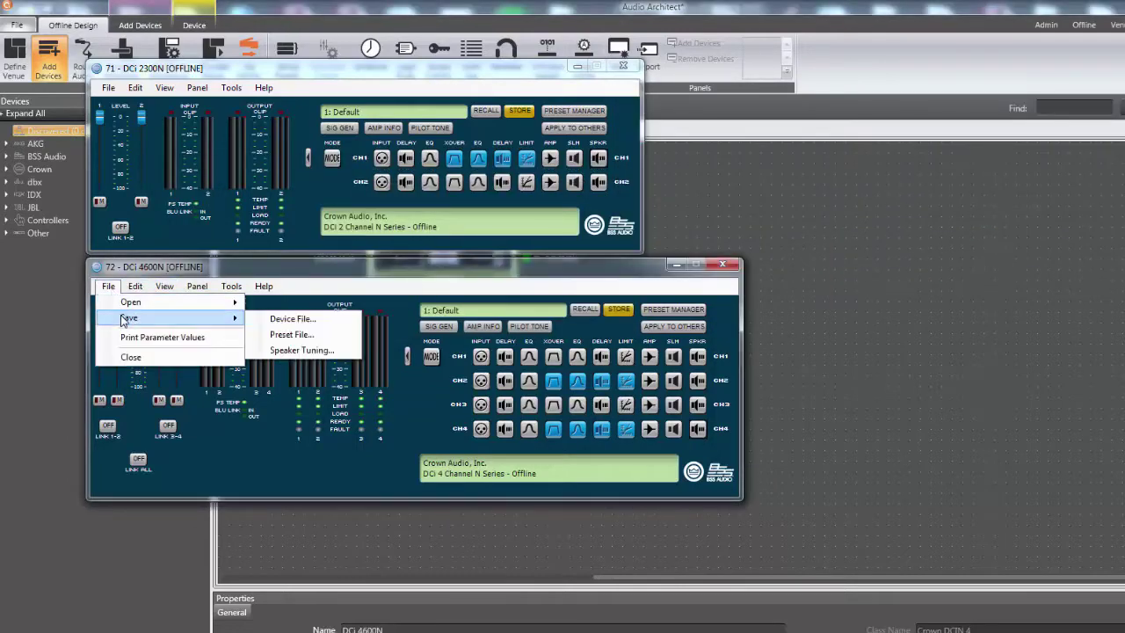
left_click(301, 350)
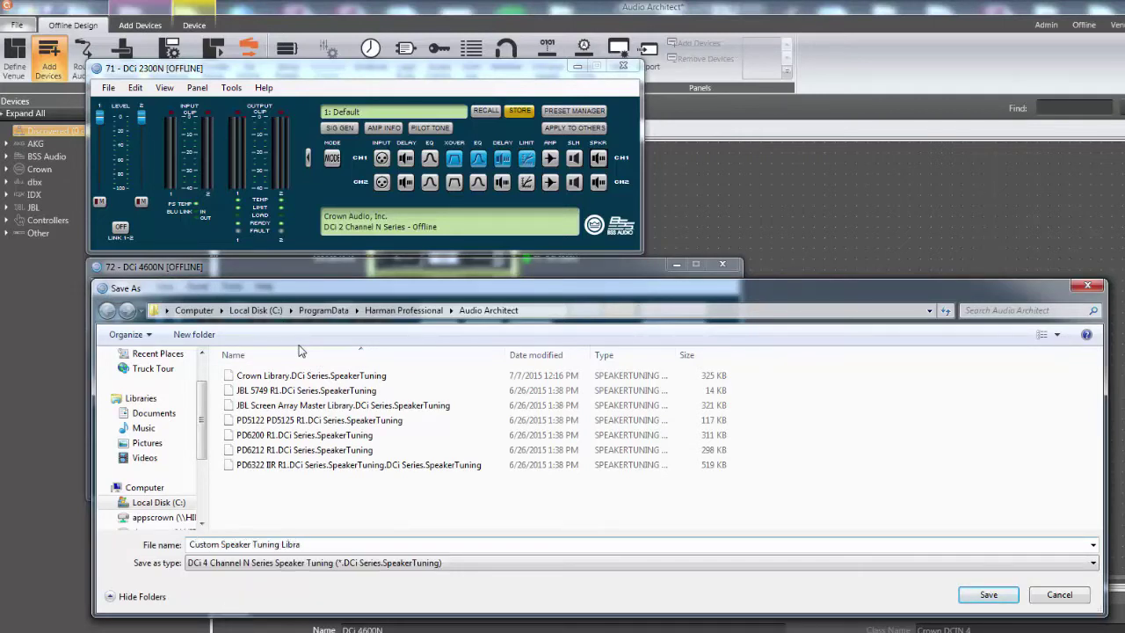
left_click(987, 595)
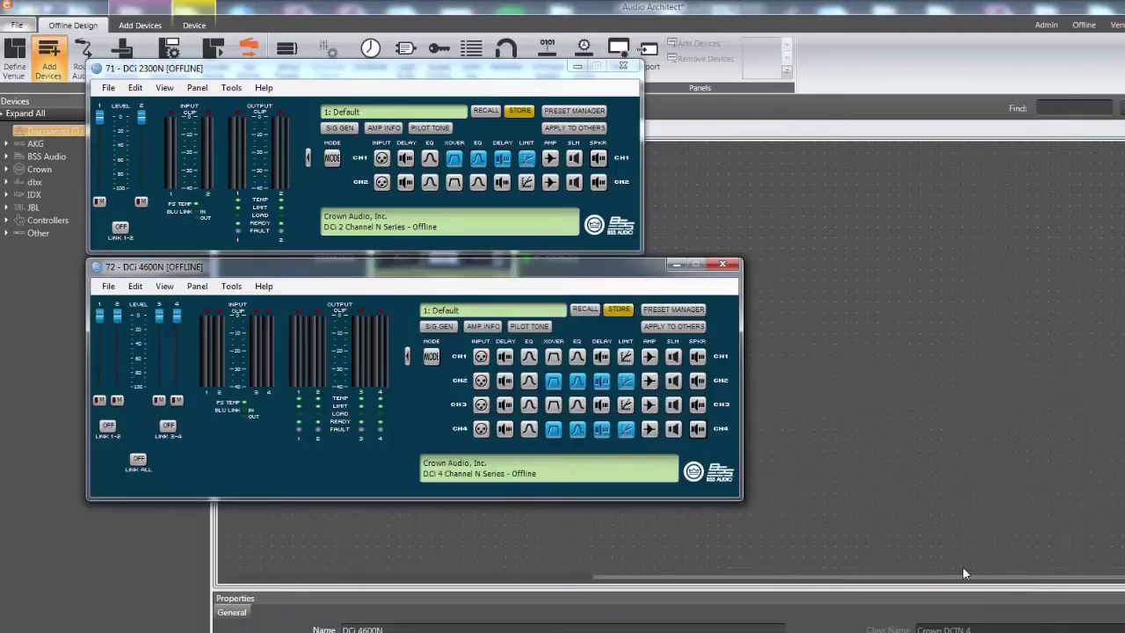
Store the DCi 4600N's settings as preset 2 'Amp Config A'
left_click(619, 311)
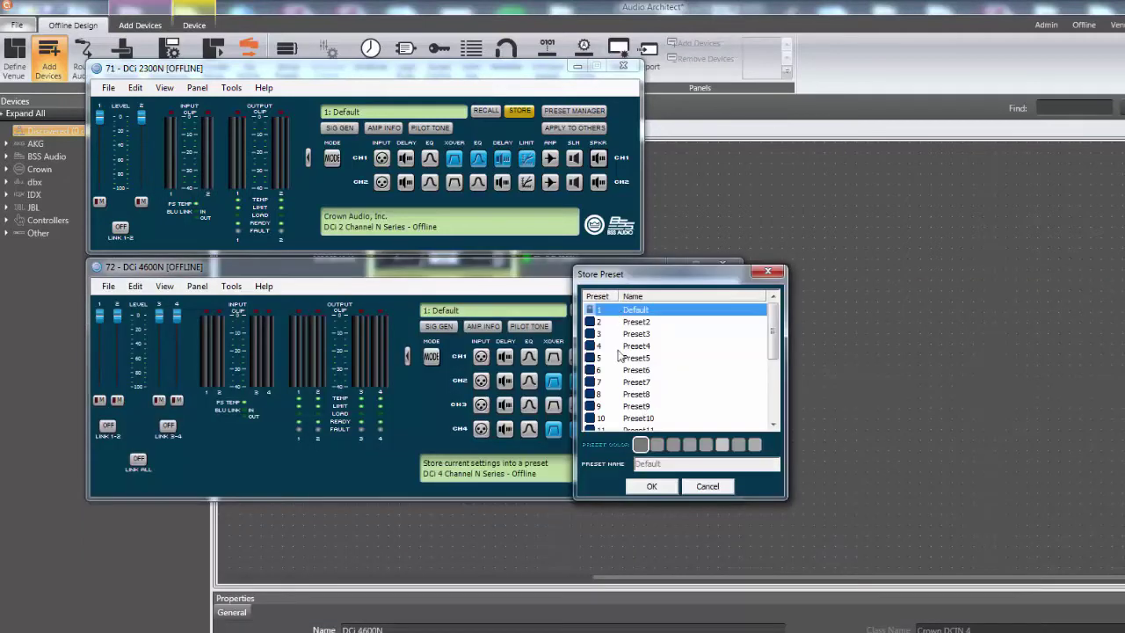
left_click(636, 322)
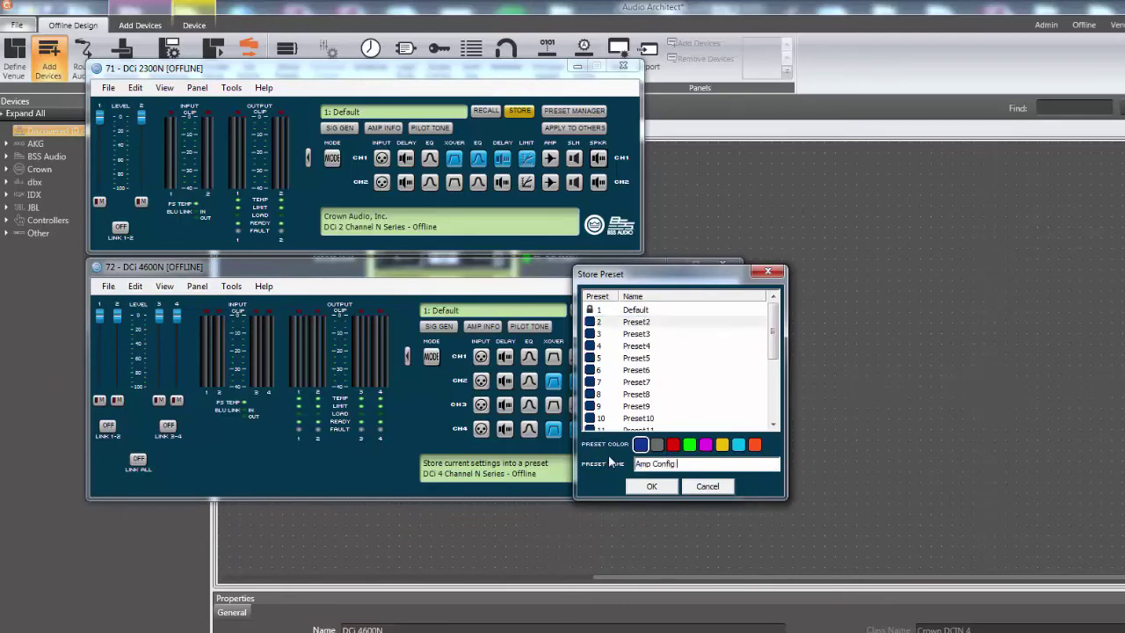
key("Return")
Store the DCi 2300N's settings as preset 2 'Amp Config B', then go online
left_click(519, 111)
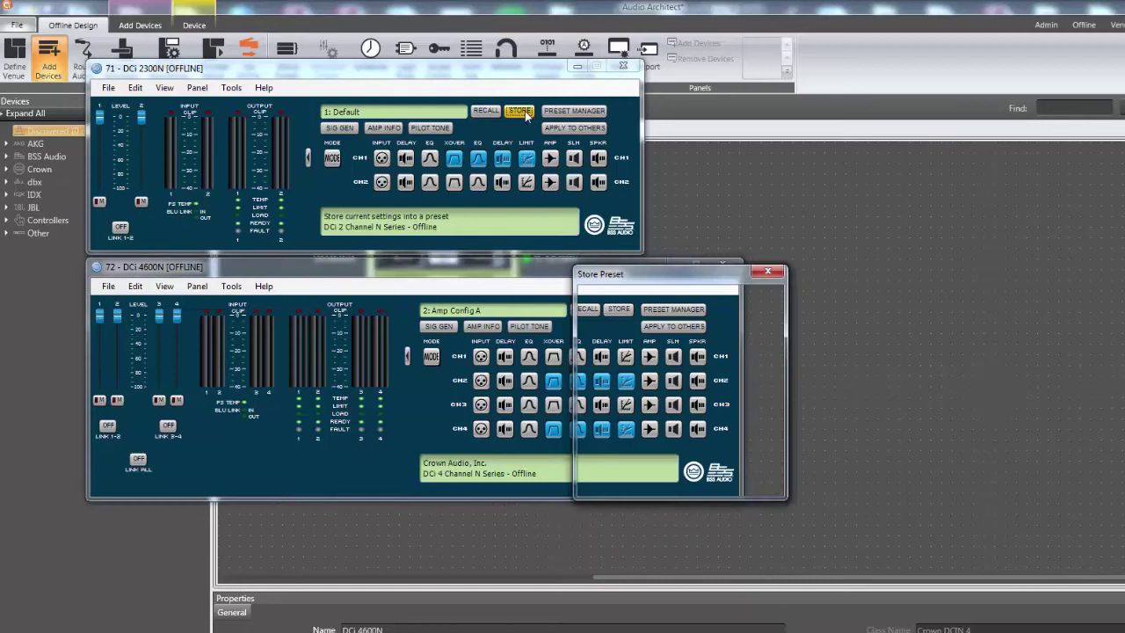
left_click(636, 322)
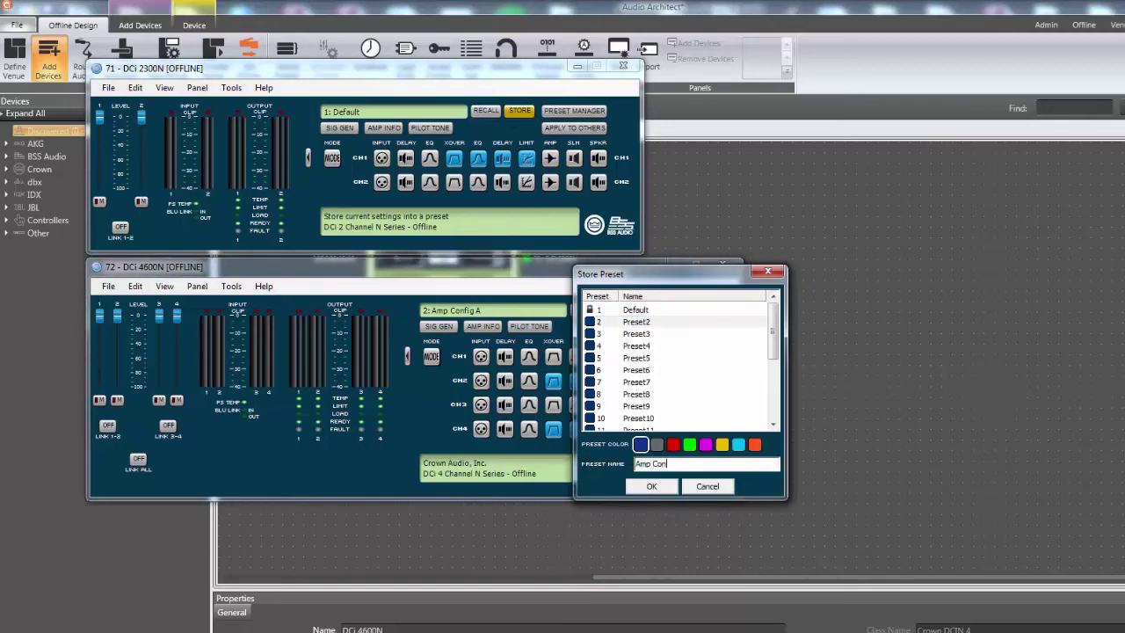
left_click(651, 486)
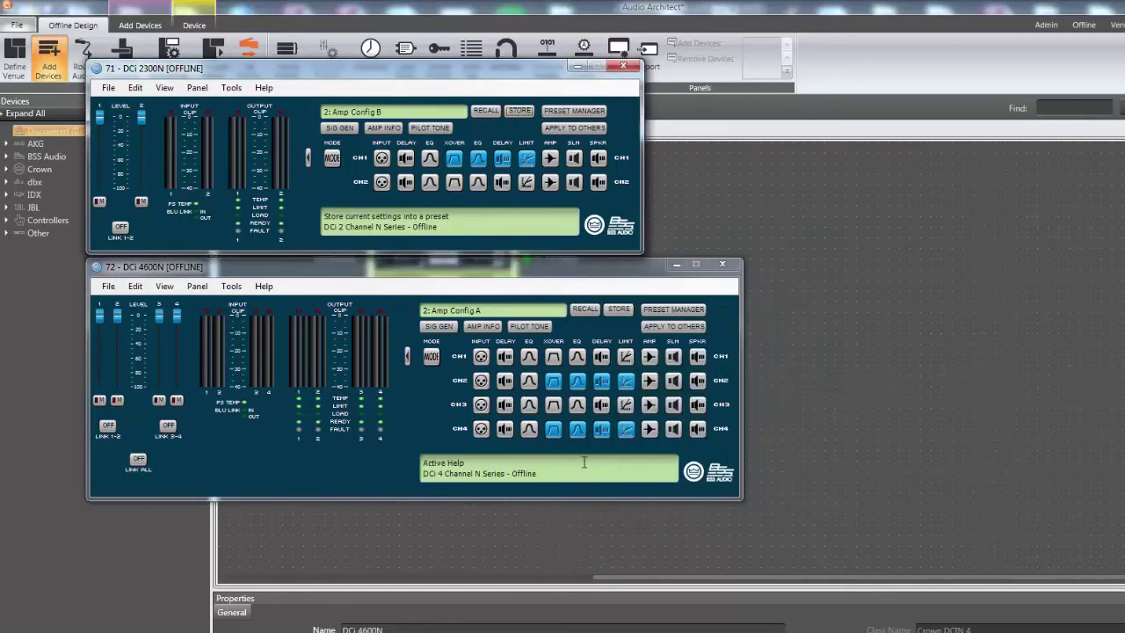
left_click(288, 49)
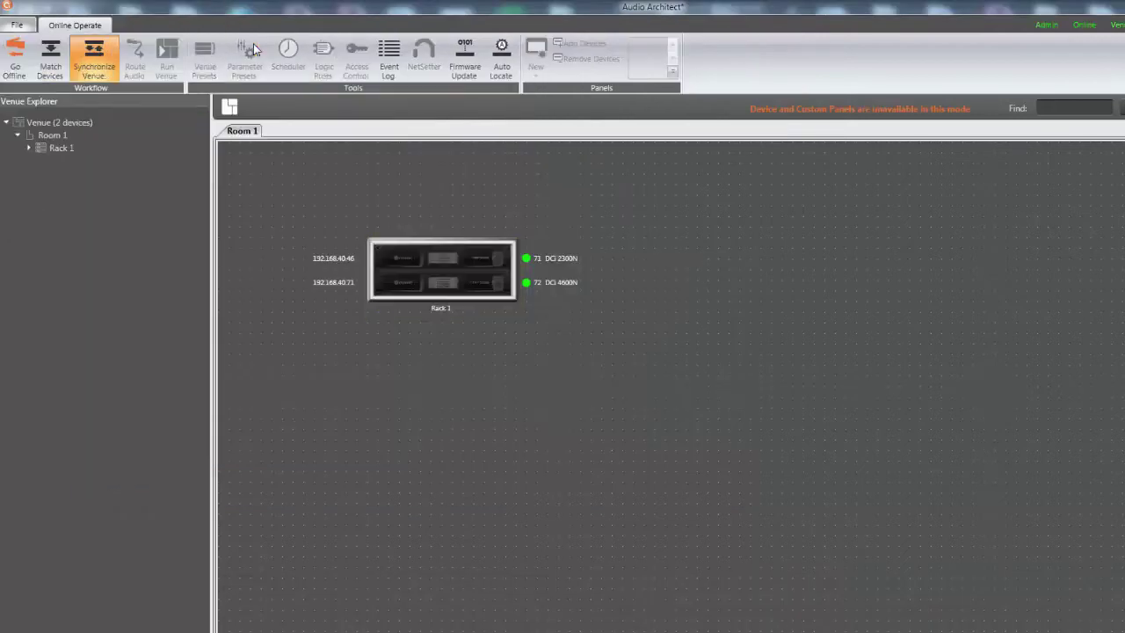